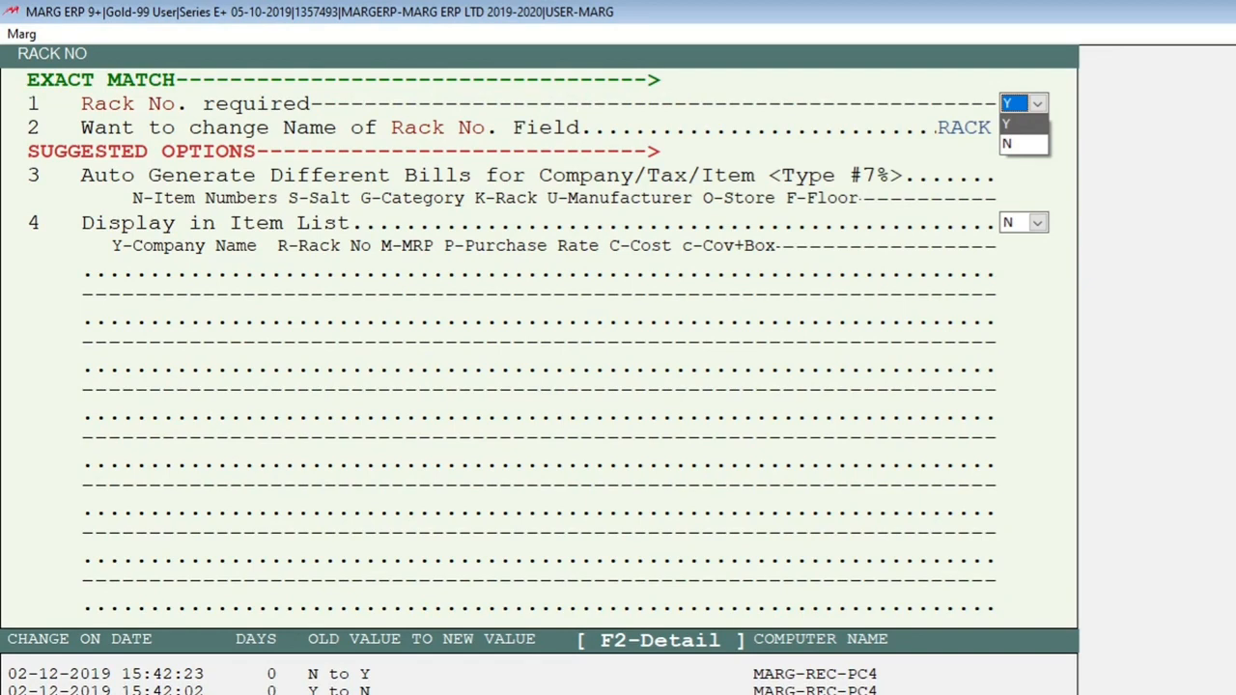
# Set Rack No. required to Y with RACK NO. as the field name, and save the control room changes
pyautogui.press('Return')
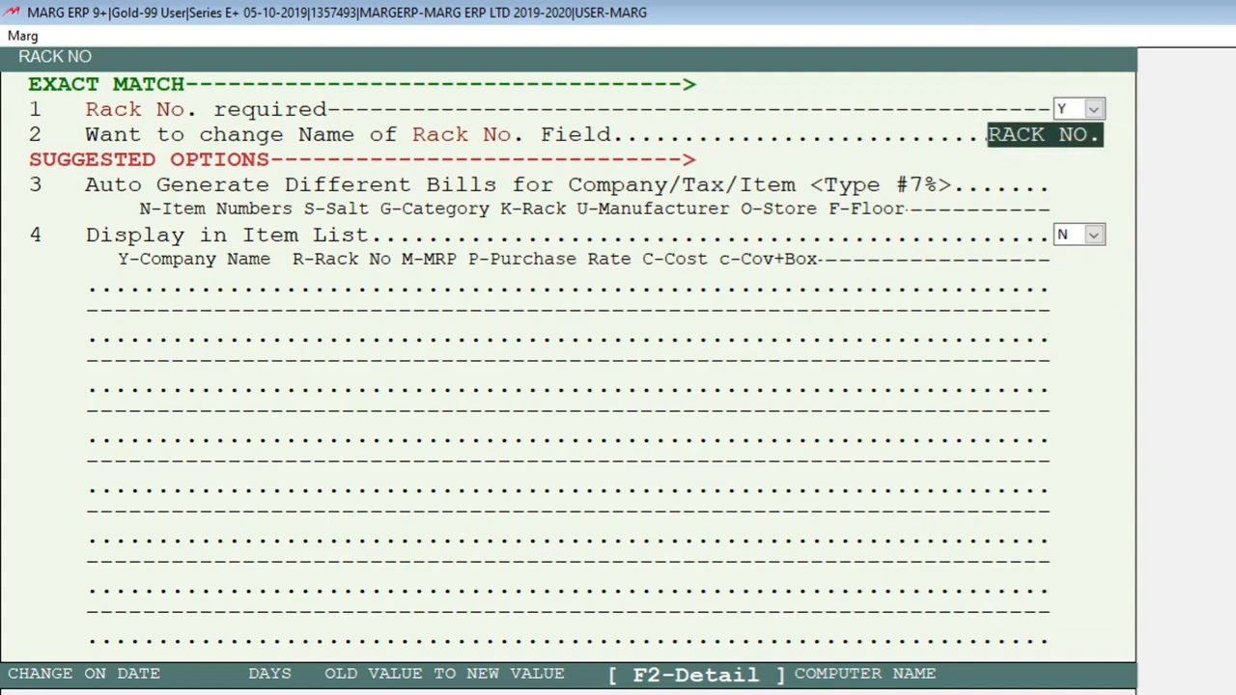
pyautogui.press('Escape')
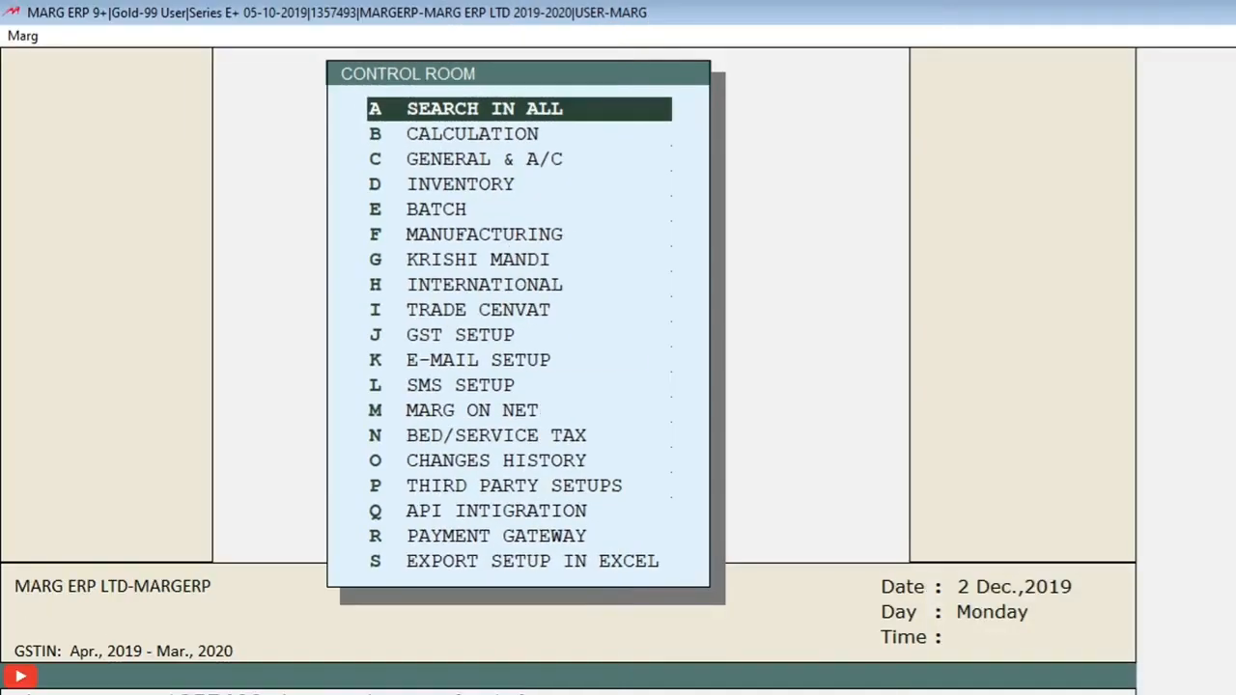
pyautogui.press('Escape')
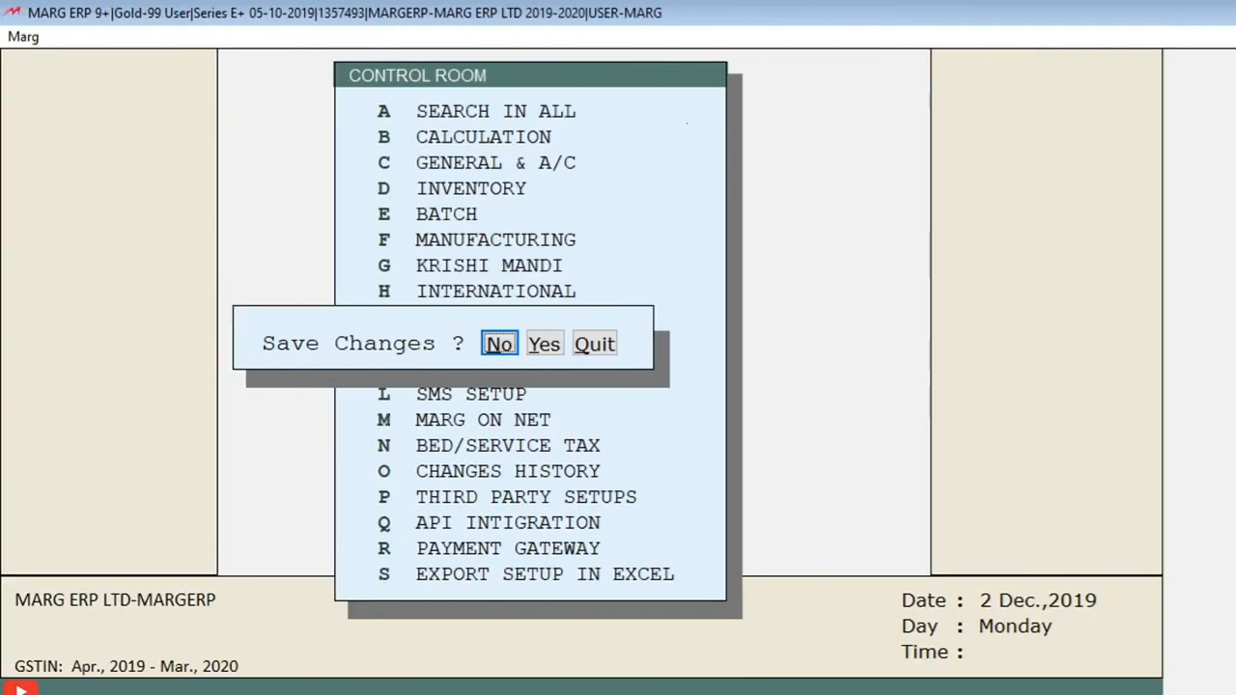
pyautogui.press('Right')
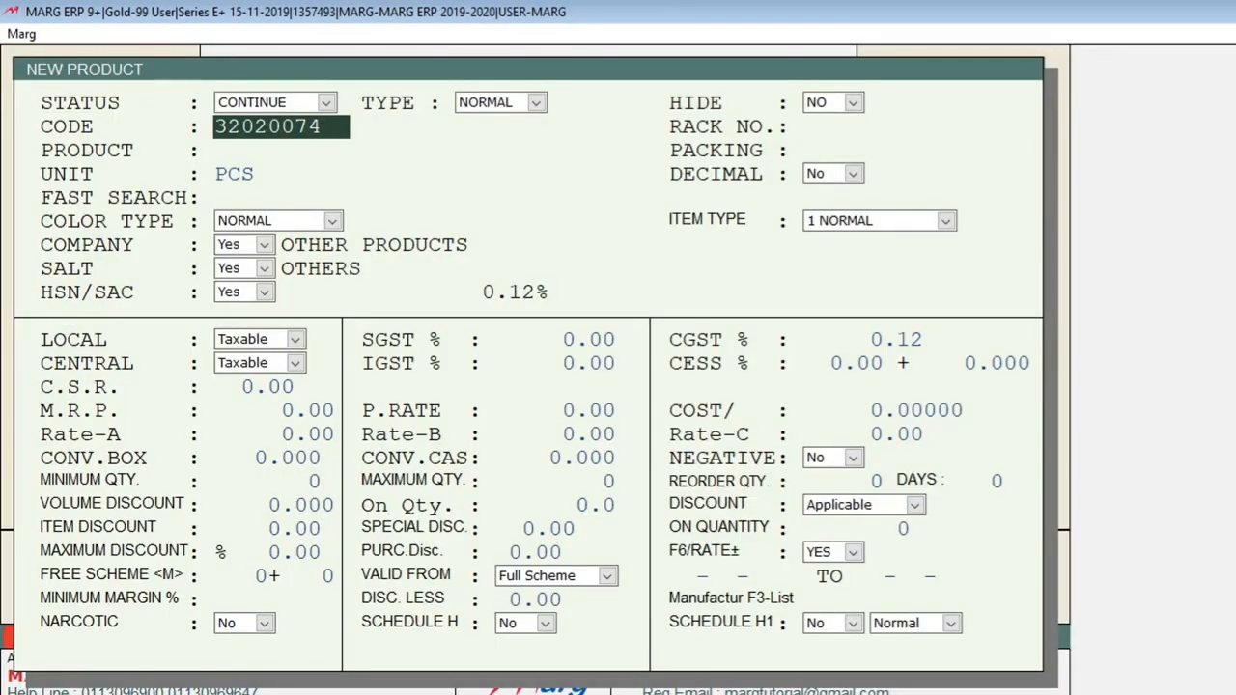
# Enter 003 as the rack number of the new product
pyautogui.click(907, 127)
pyautogui.write('003')
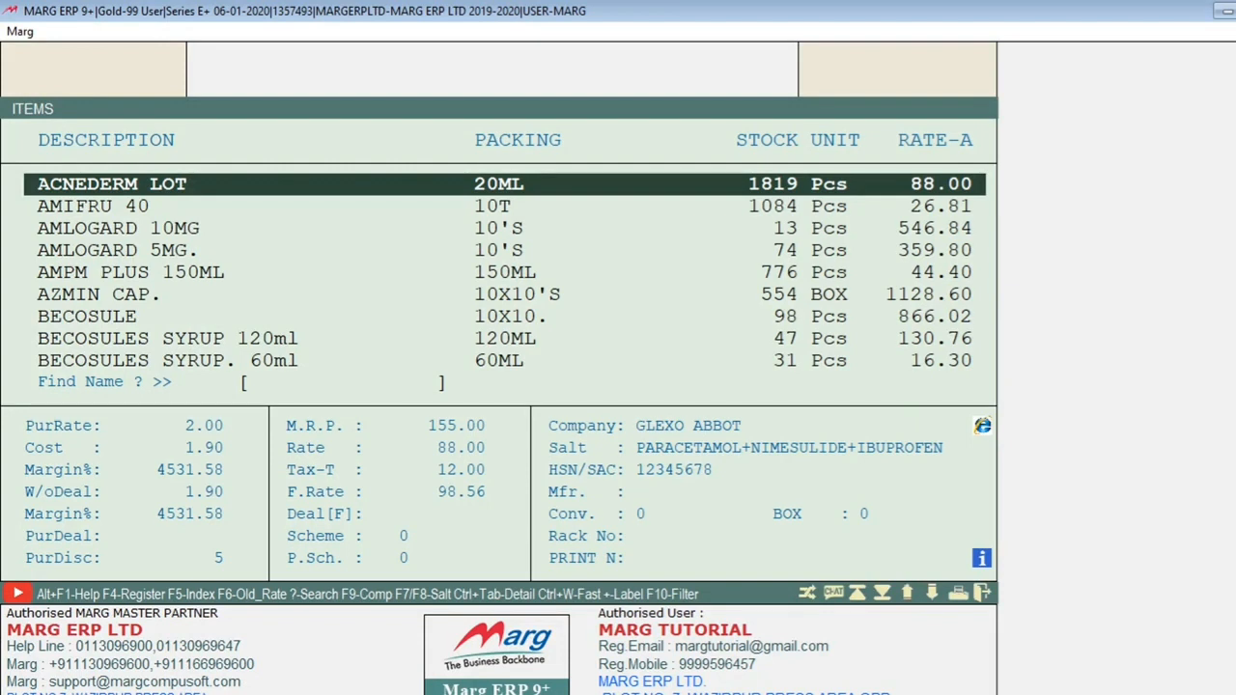
# Find CROCIN in the item list, assign it rack number RK0001 and save the product
pyautogui.press('F3')
pyautogui.write('CRO')
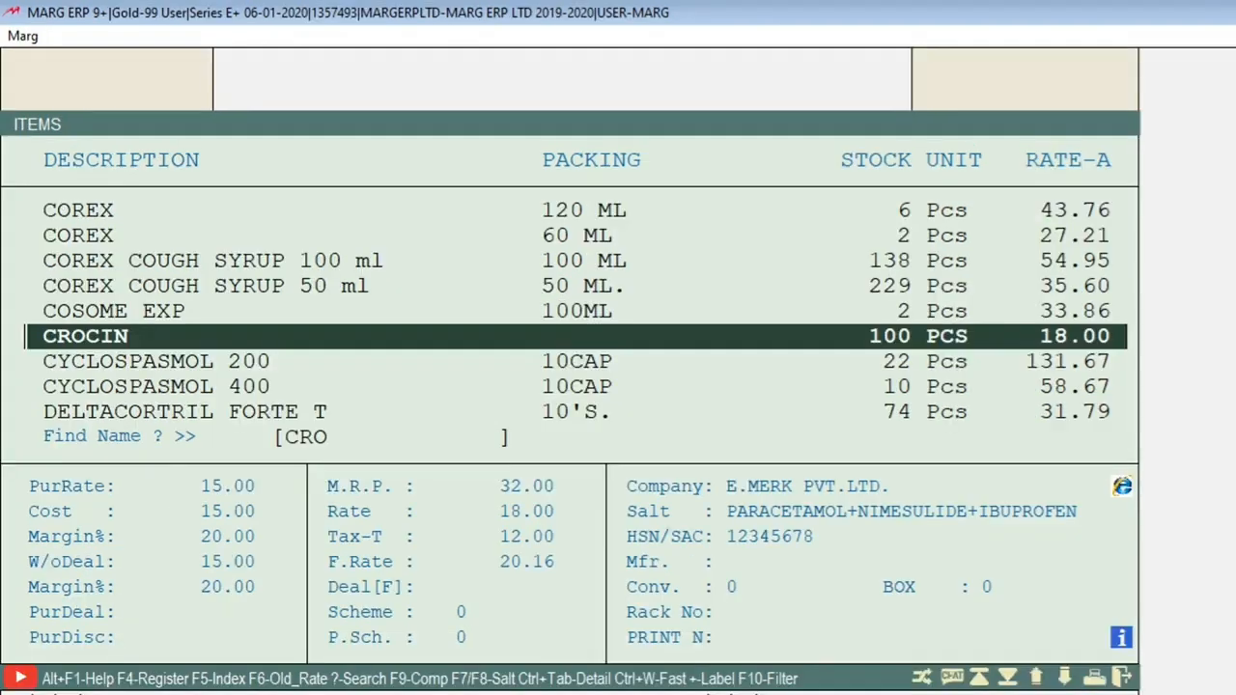
pyautogui.press('F3')
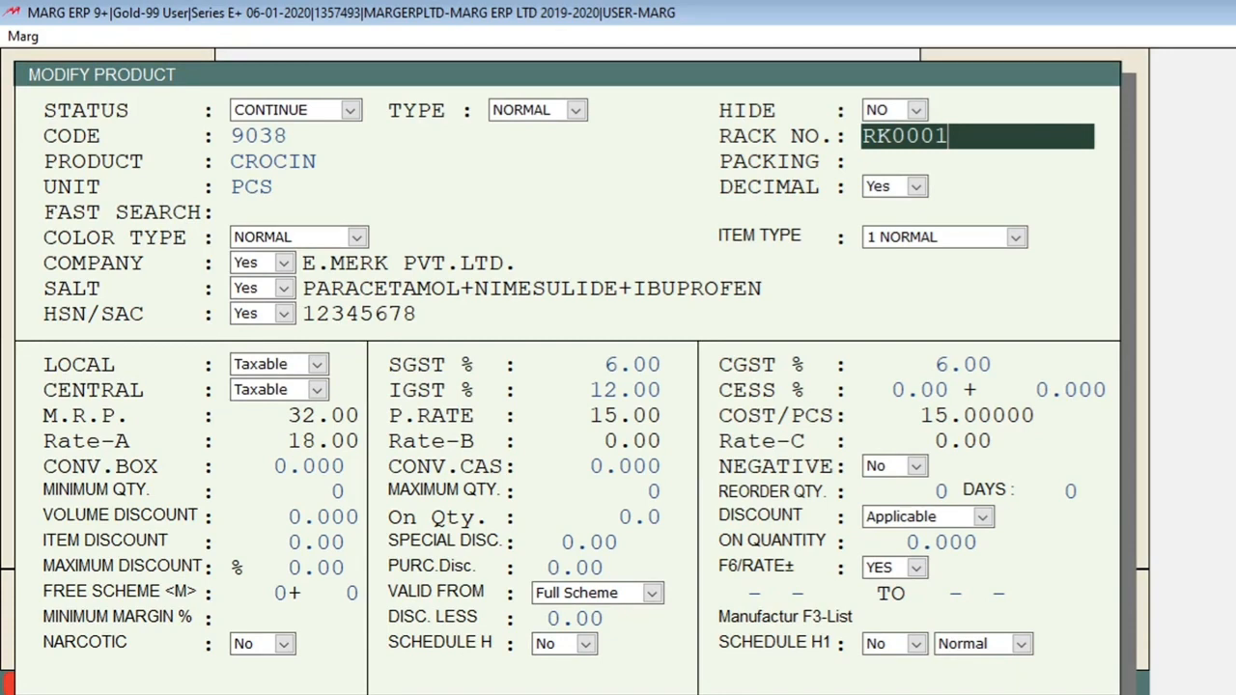
pyautogui.press('pagedown')
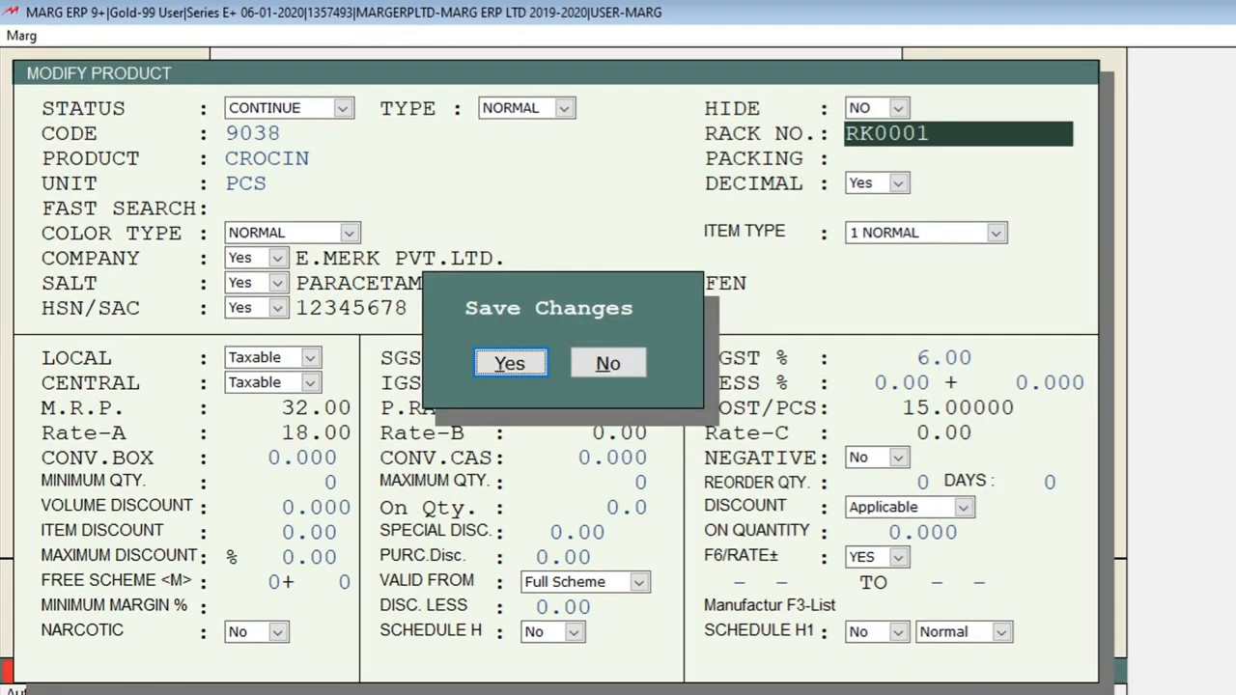
pyautogui.press('Return')
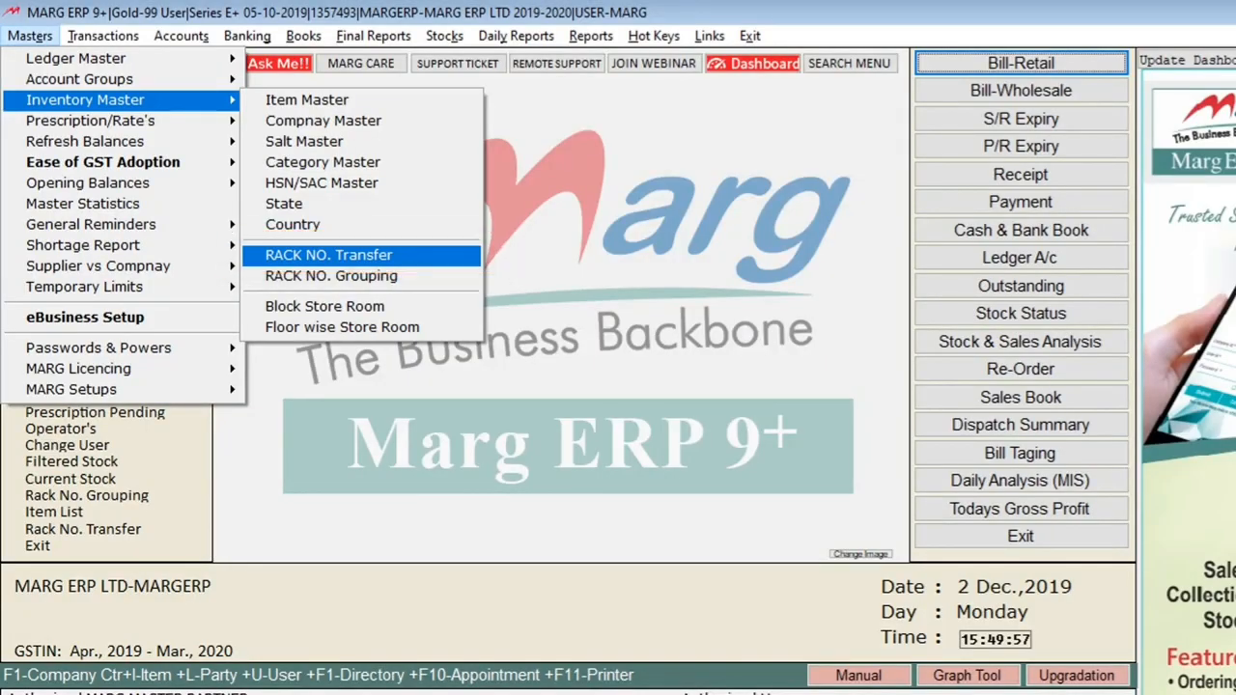
# Transfer all items of the company CIPLA into rack RK0001 using RACK NO. Transfer
pyautogui.press('Return')
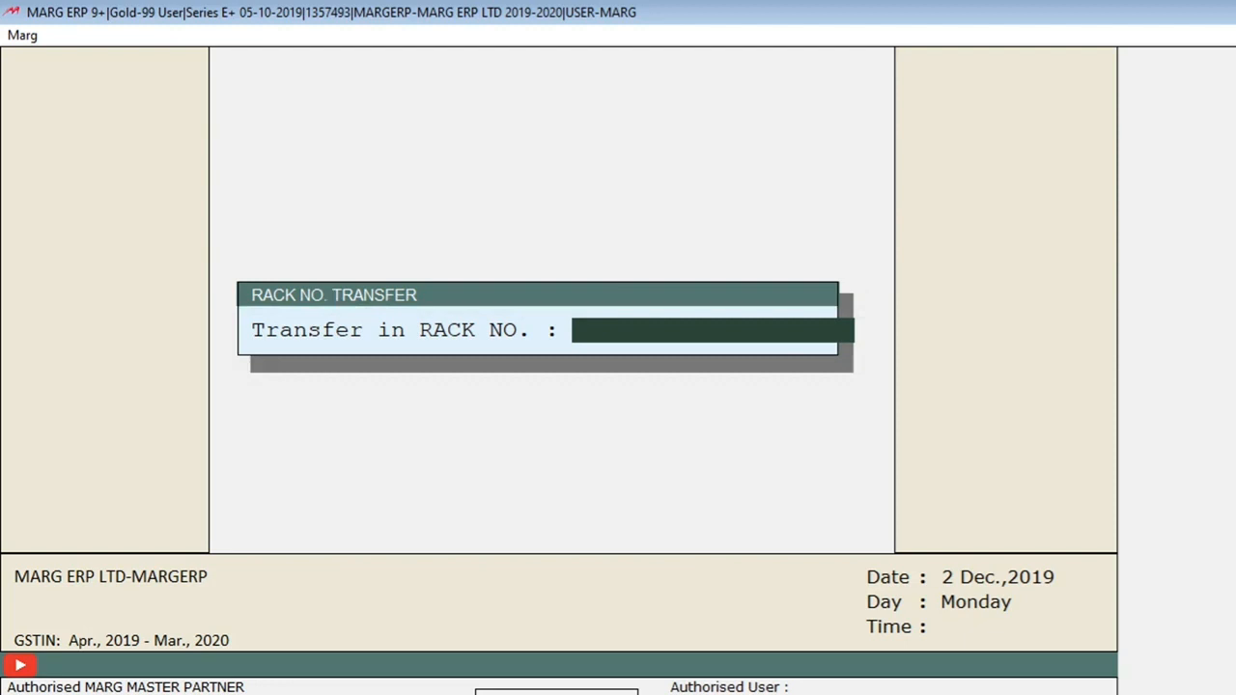
pyautogui.write('RK0001')
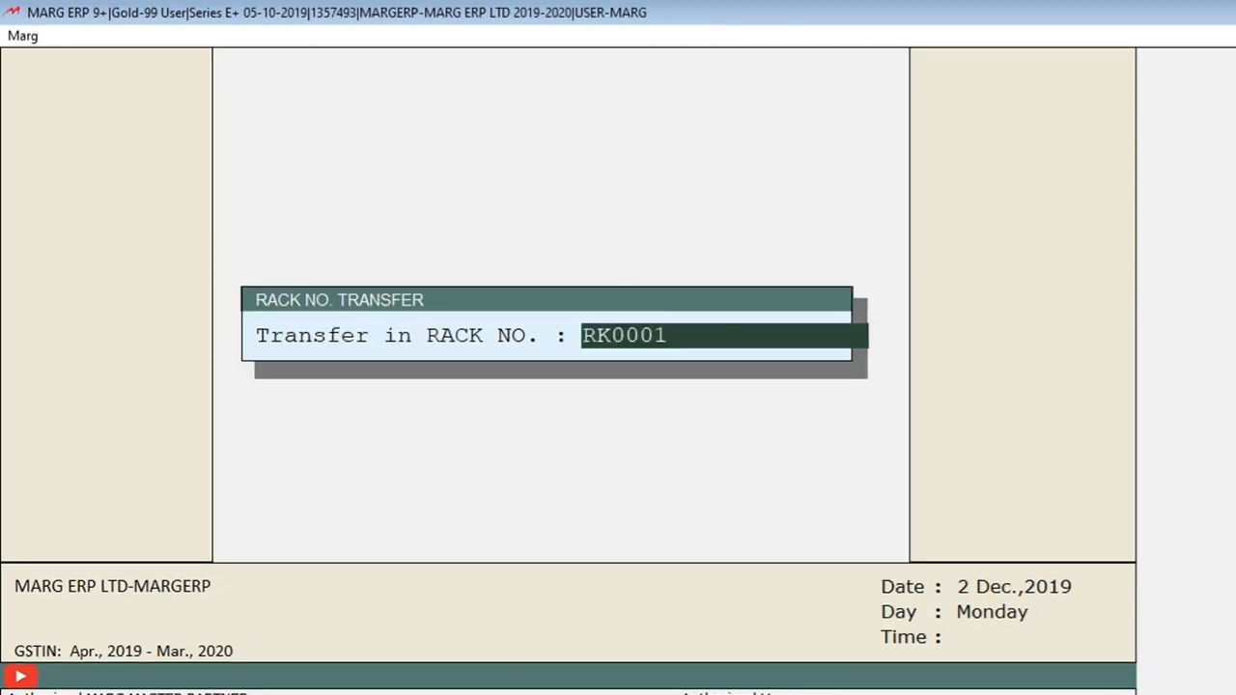
pyautogui.press('Return')
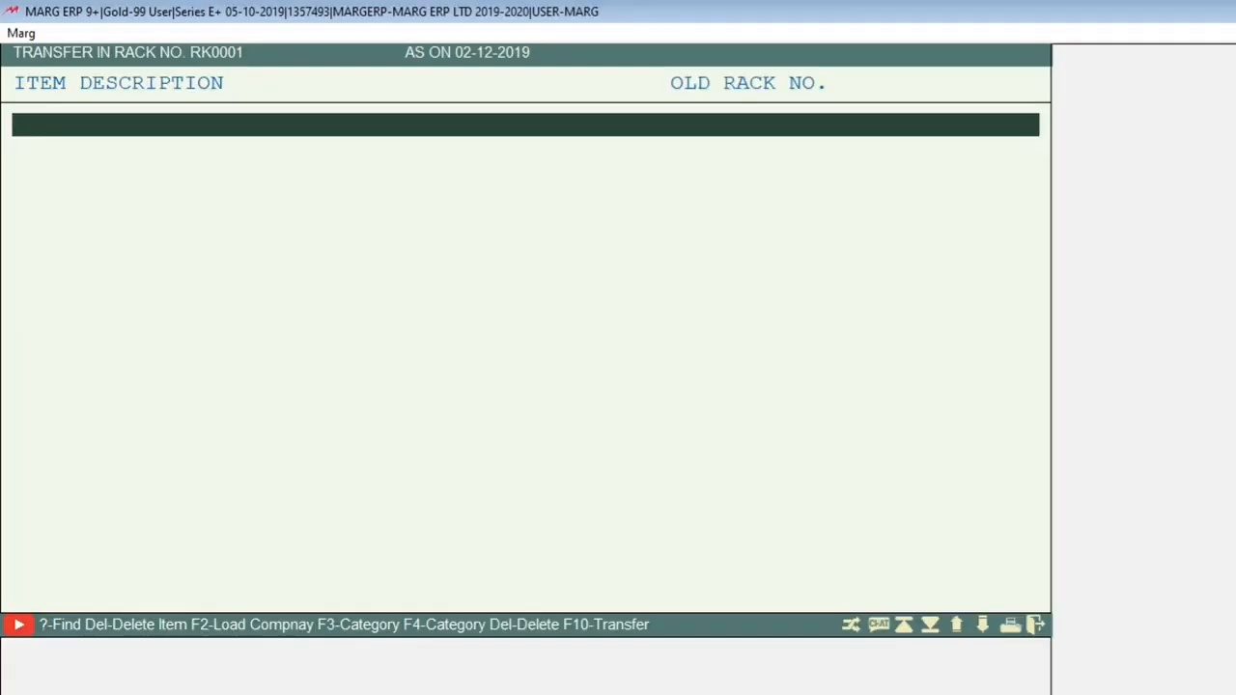
pyautogui.press('F2')
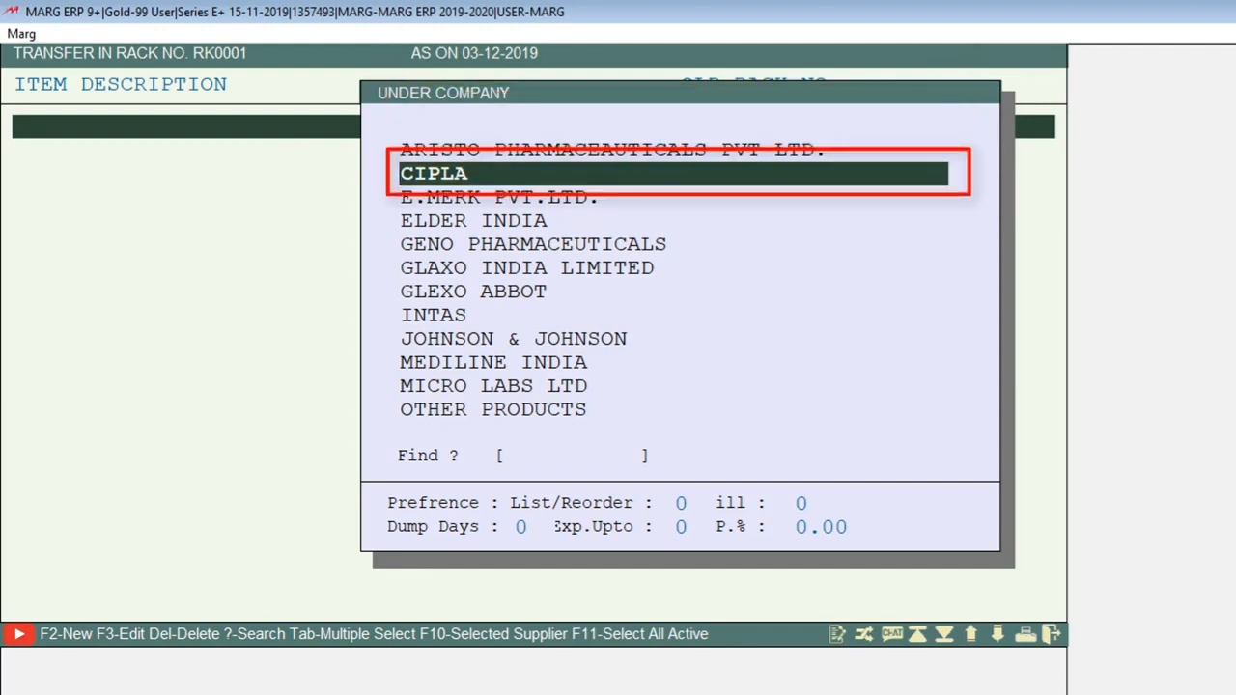
pyautogui.press('Return')
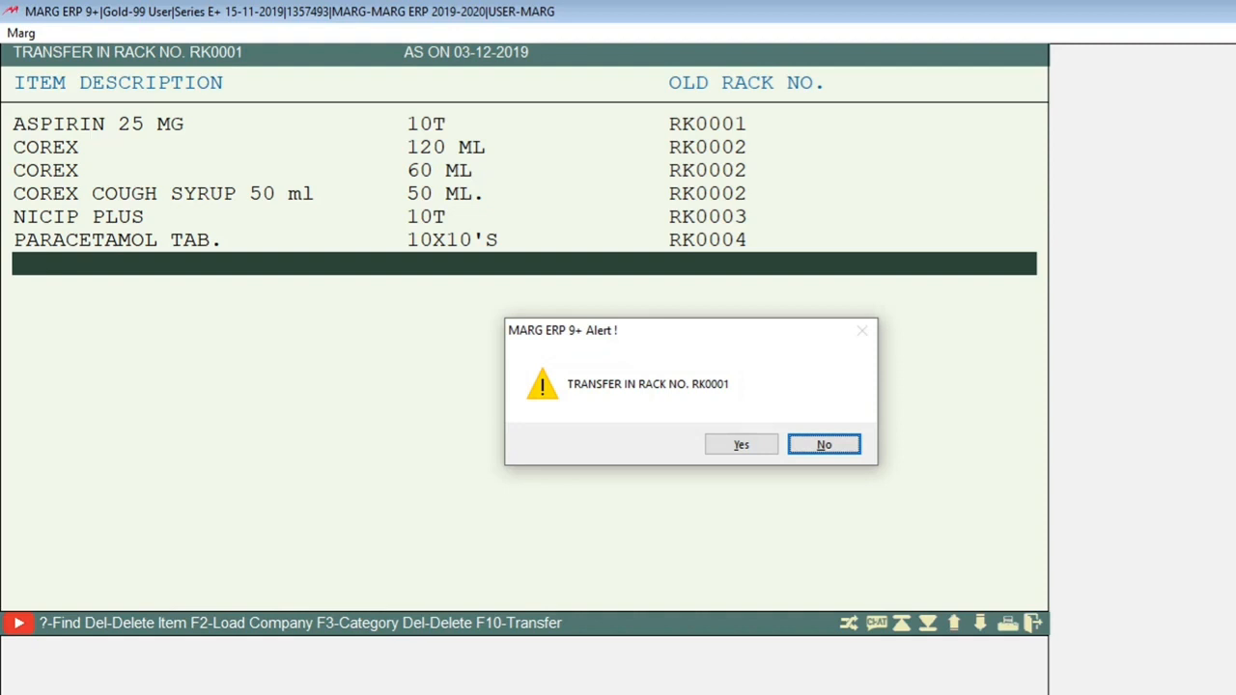
pyautogui.press('Left')
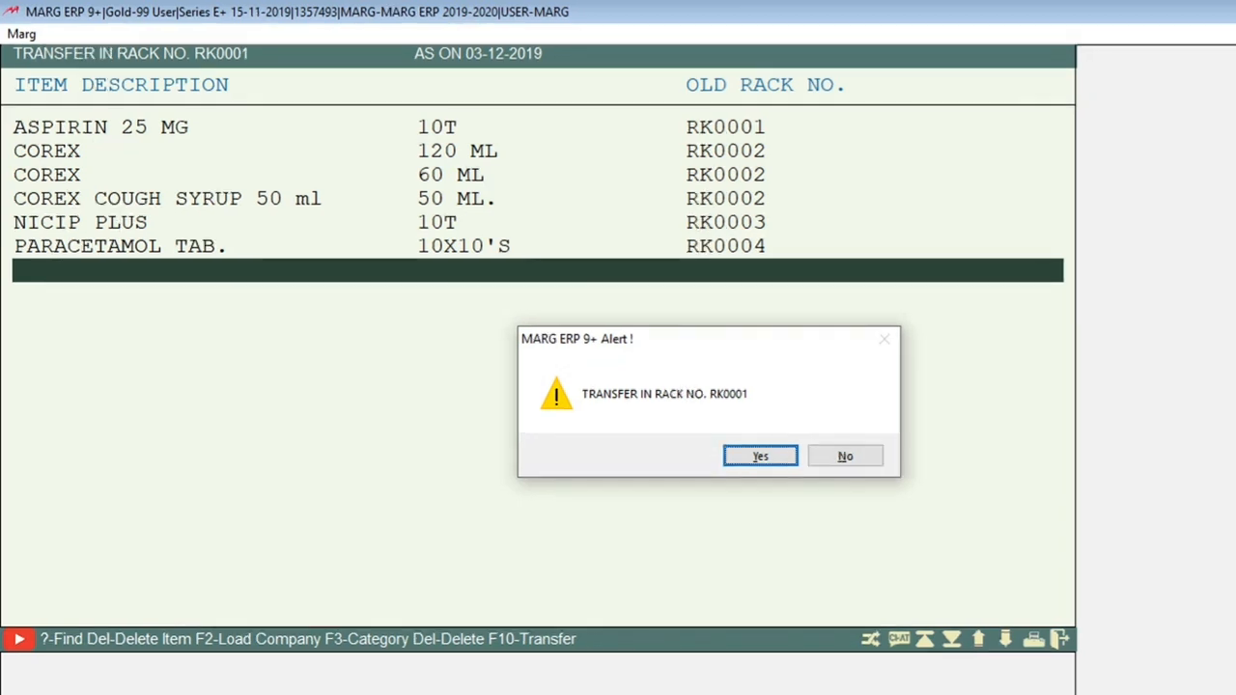
pyautogui.press('Return')
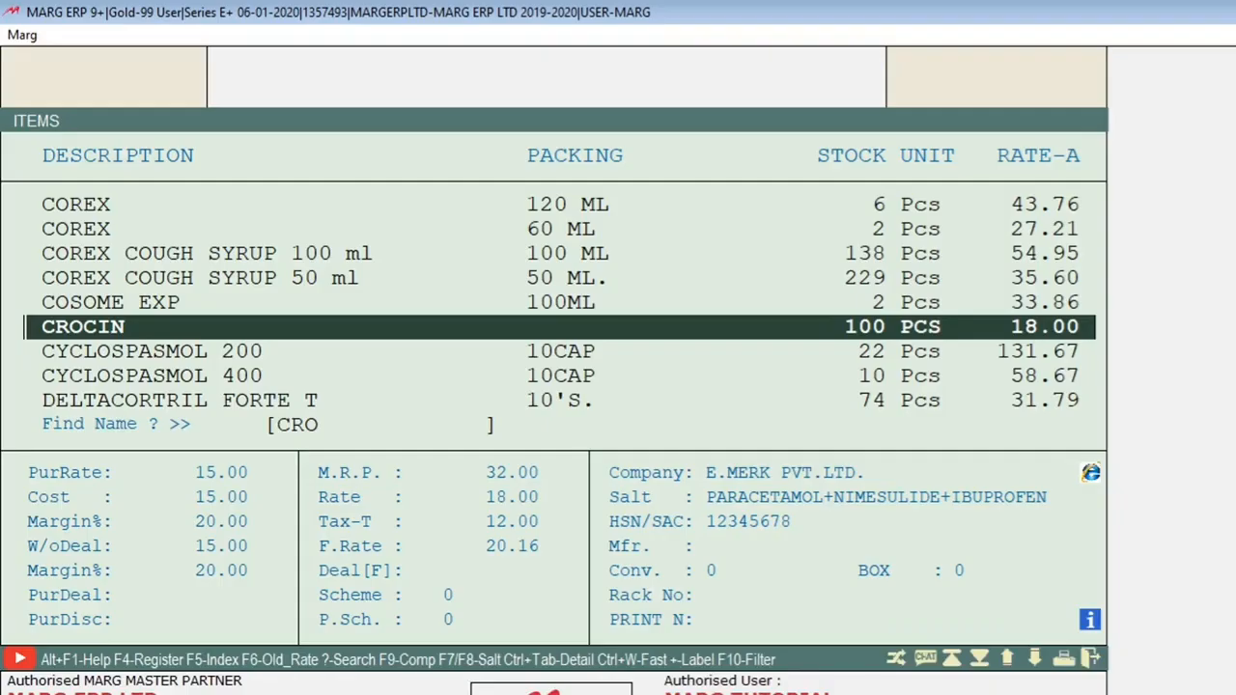
# Filter the item list by the company CIPLA and check the rack number of each item
pyautogui.press('F9')
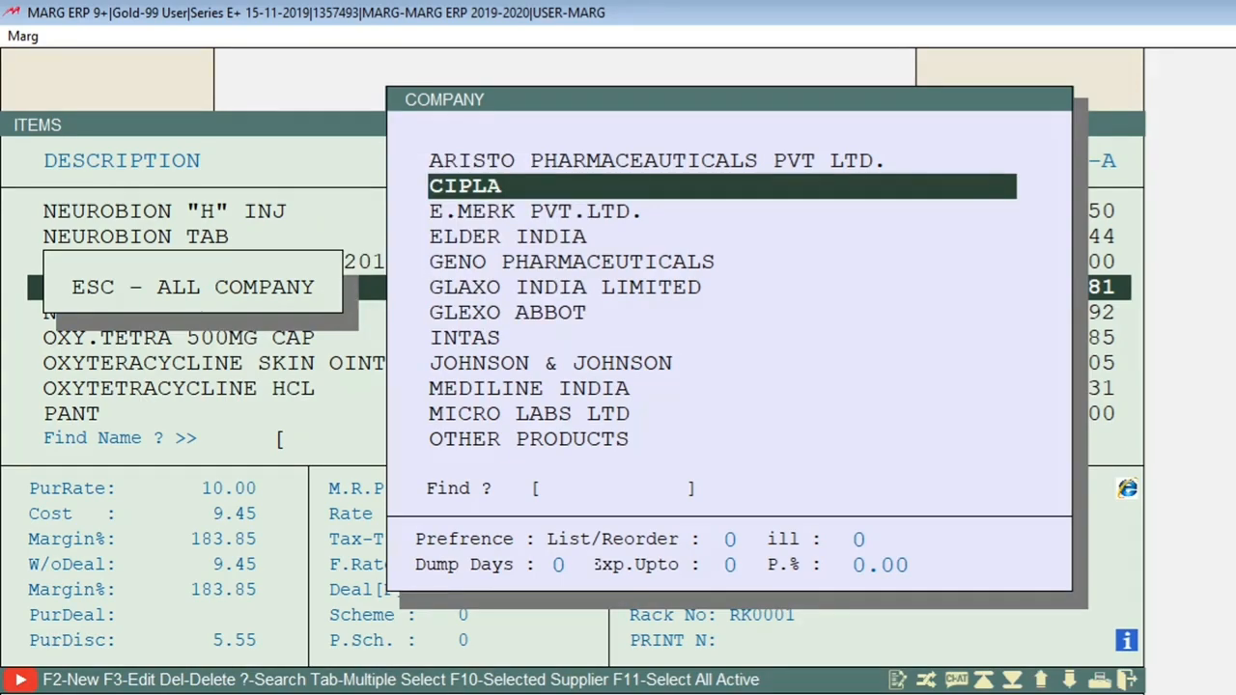
pyautogui.press('Return')
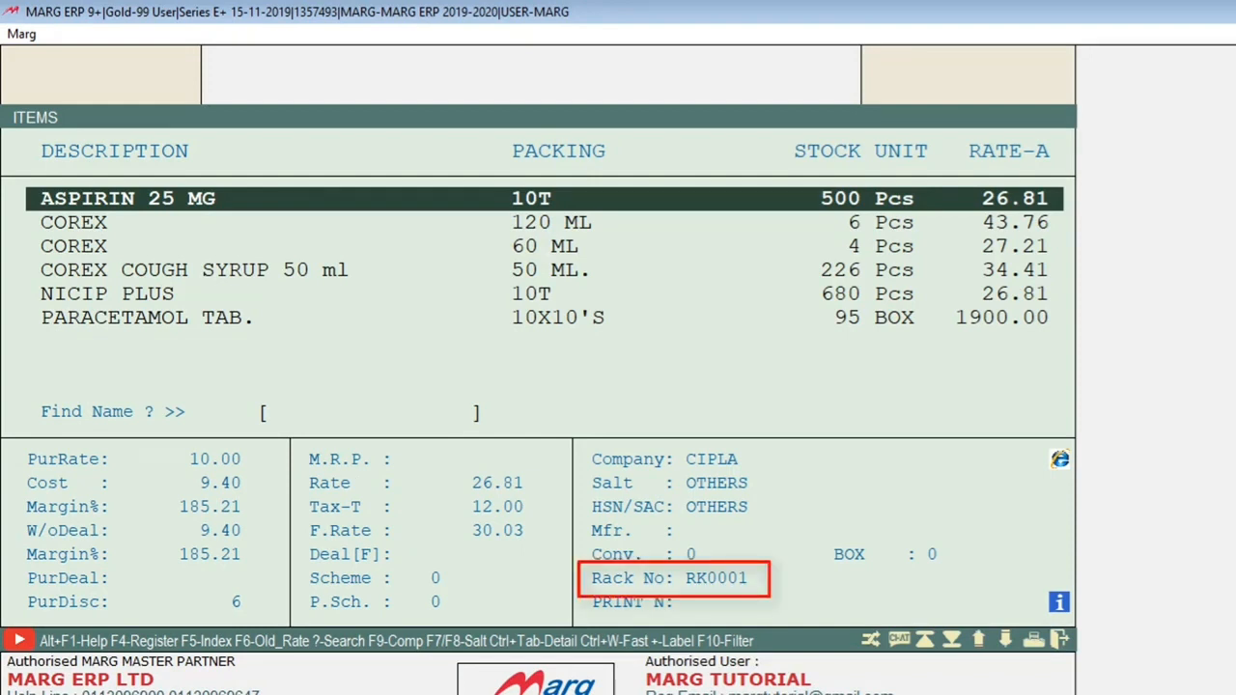
pyautogui.press('Down')
pyautogui.press('Down')
pyautogui.press('Down')
pyautogui.press('Down')
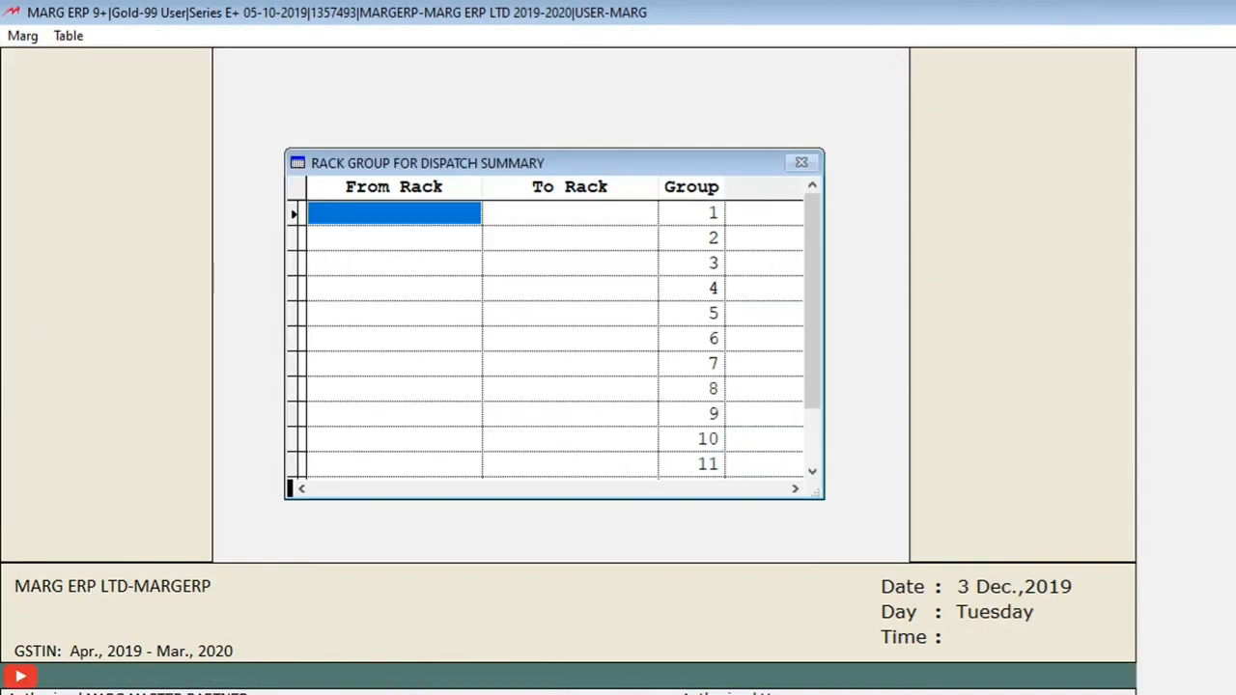
# Define the dispatch summary rack groups: RK0001 to RKOOO2 as group 1 and RK0003 to RK0004 as group 2
pyautogui.write('RK0001')
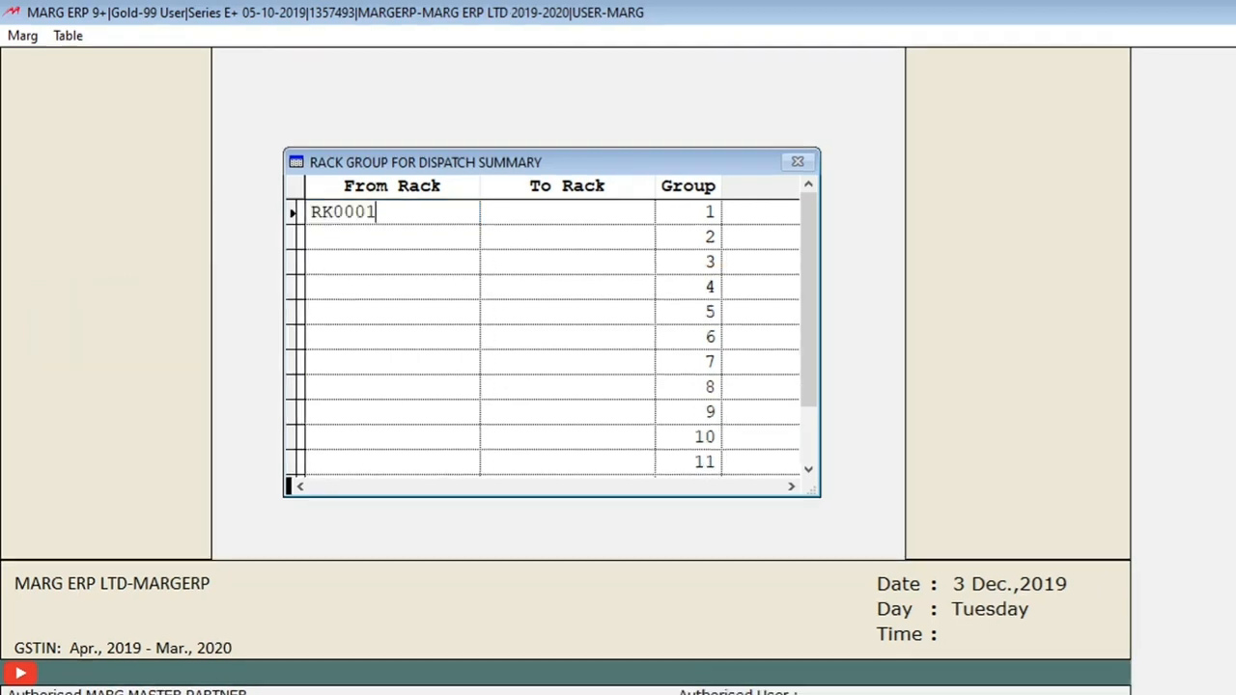
pyautogui.press('Return')
pyautogui.write('RK0002')
pyautogui.press('Return')
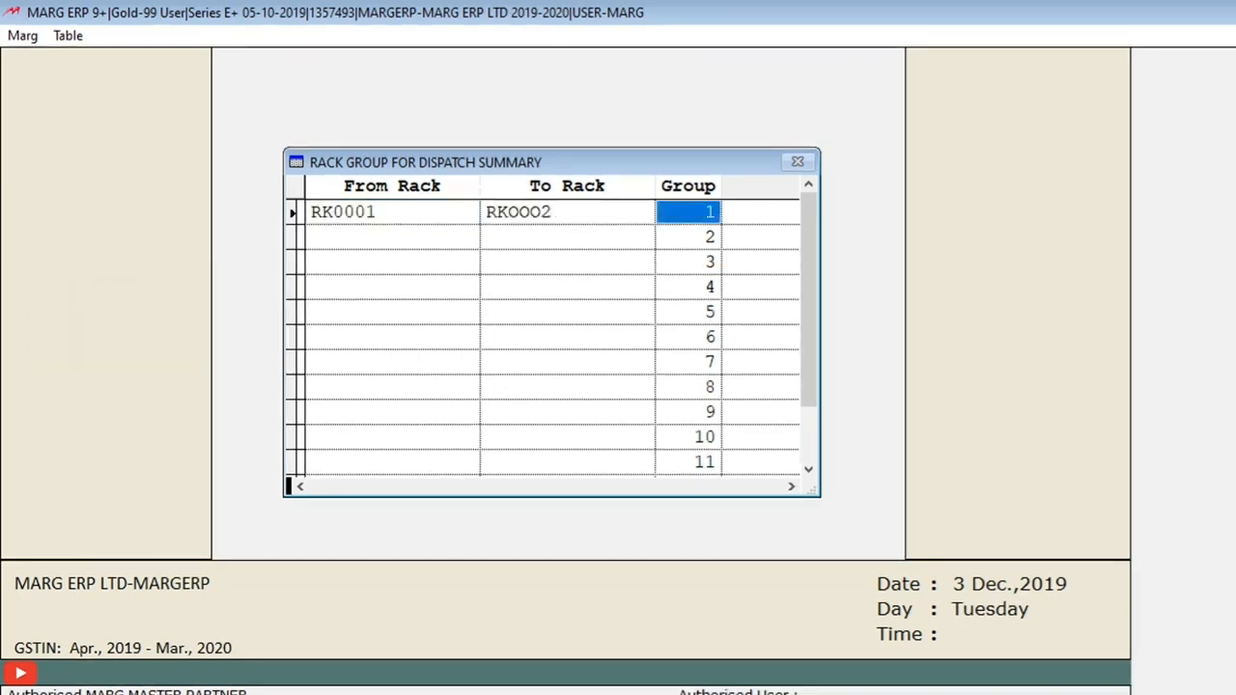
pyautogui.press('Return')
pyautogui.write('RK0003')
pyautogui.press('Return')
pyautogui.write('RK0004')
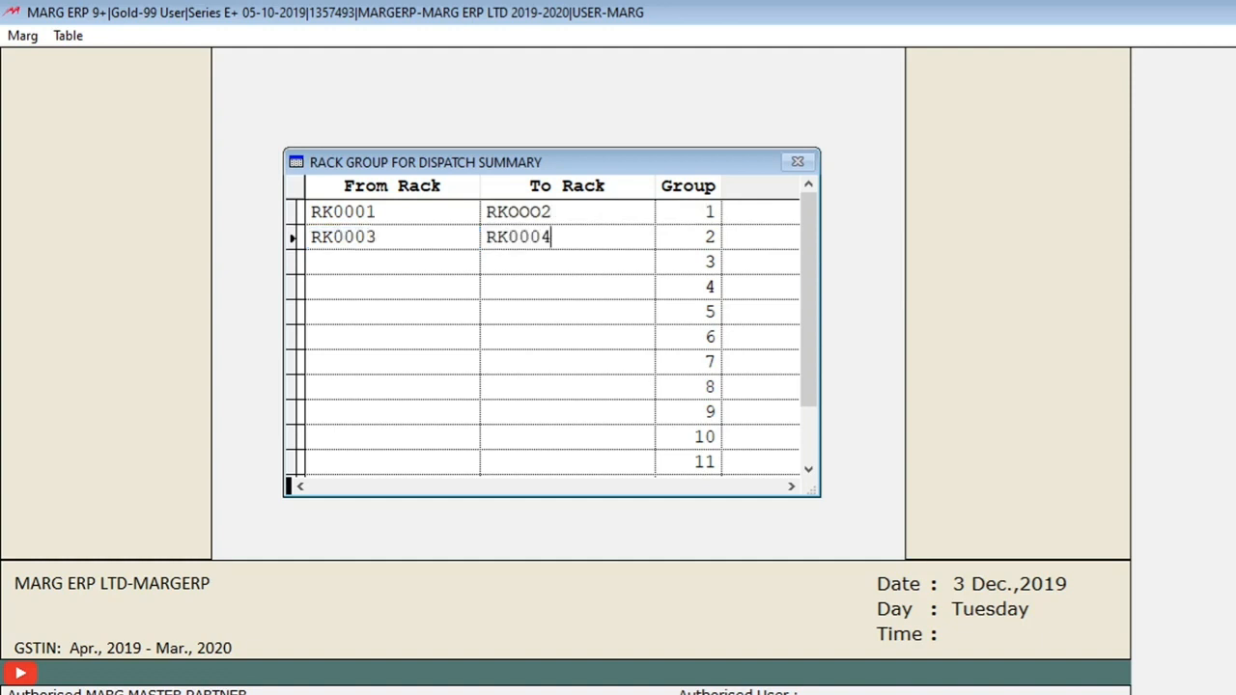
pyautogui.press('Return')
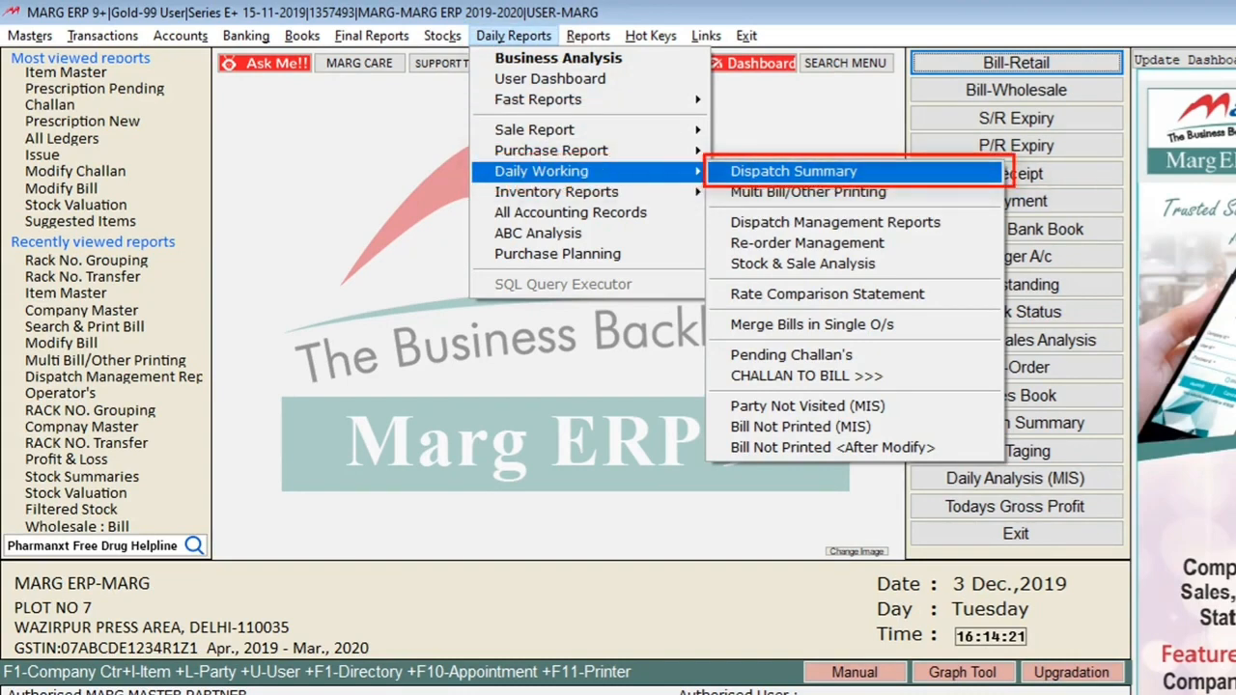
# Print the dispatch summary for the AARAV MEDICAL STORE bill dated 03-12-2019, from all-time A Sale bills with Selected style
pyautogui.press('Return')
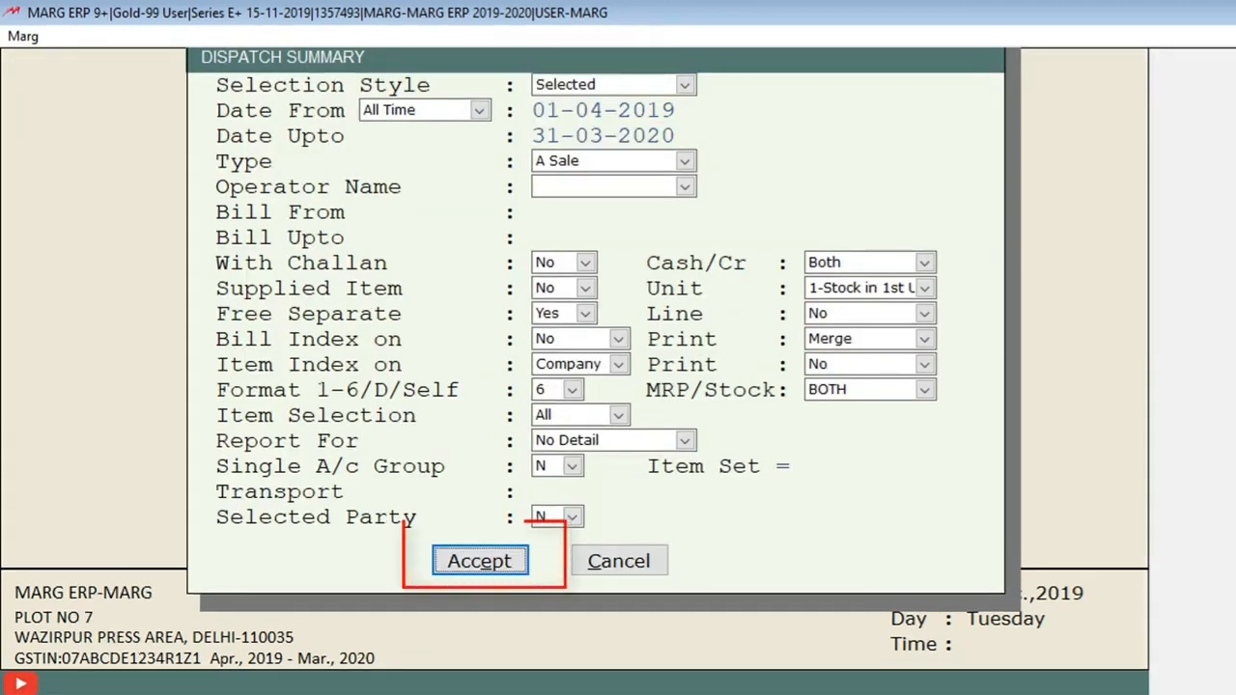
pyautogui.press('Return')
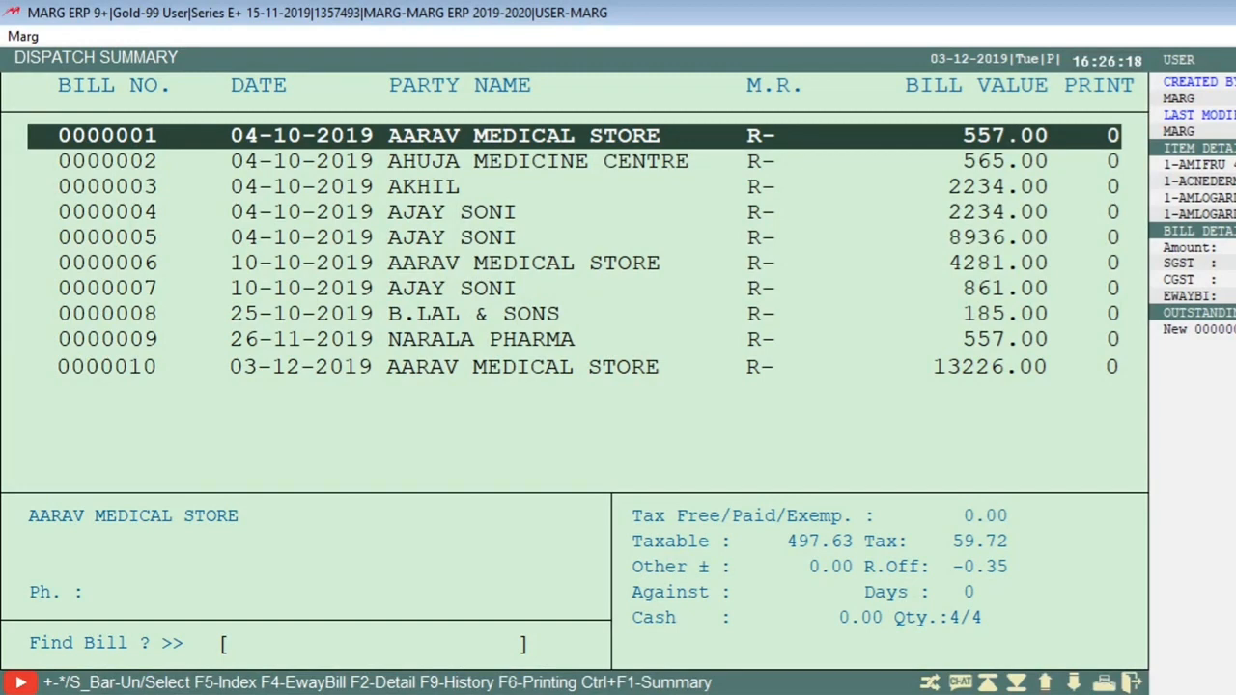
pyautogui.press('space')
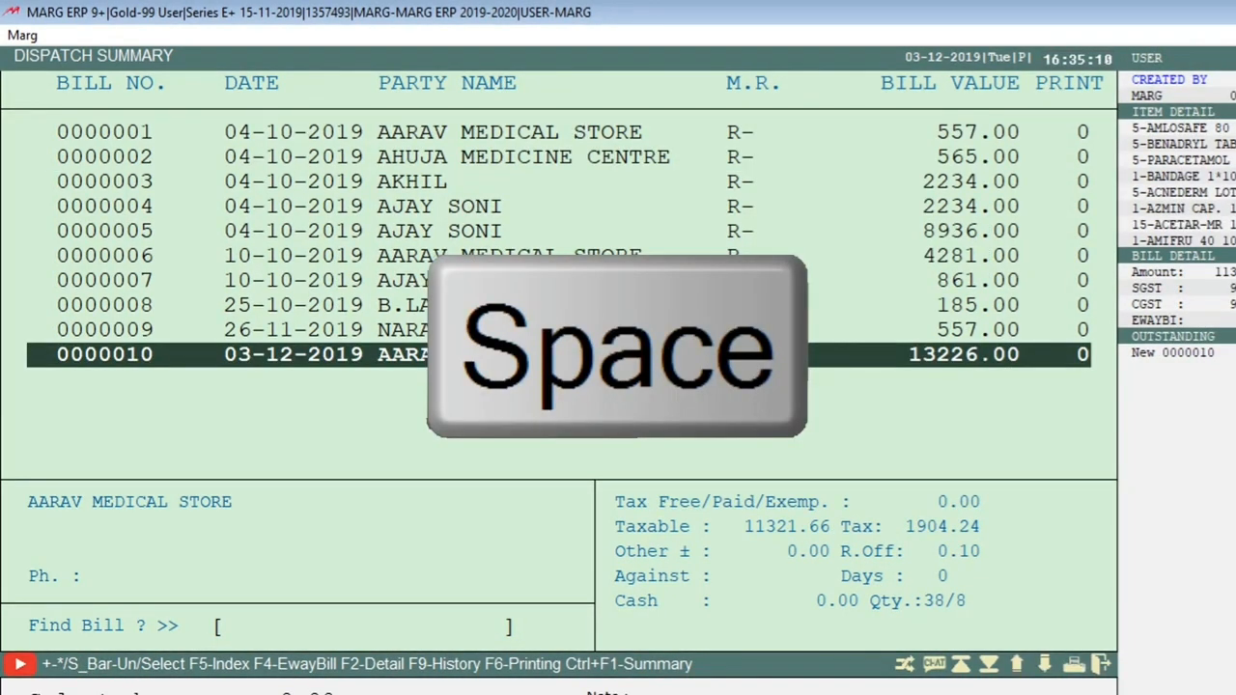
pyautogui.press('+')
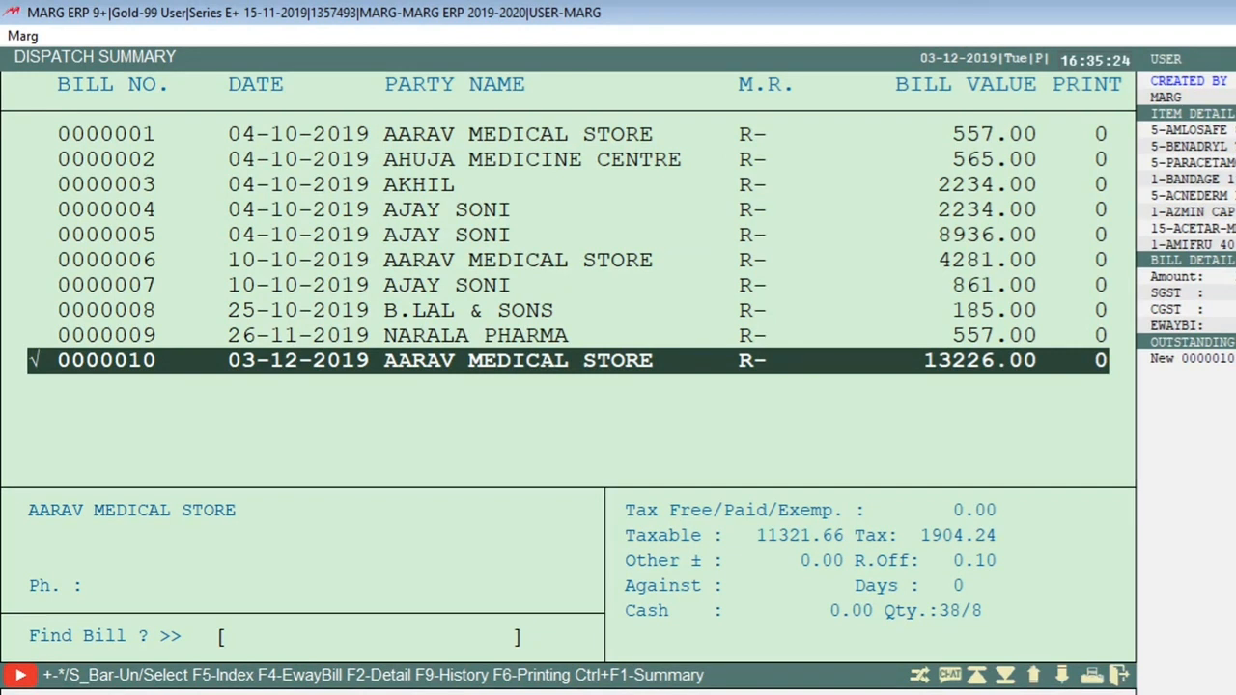
pyautogui.press('*')
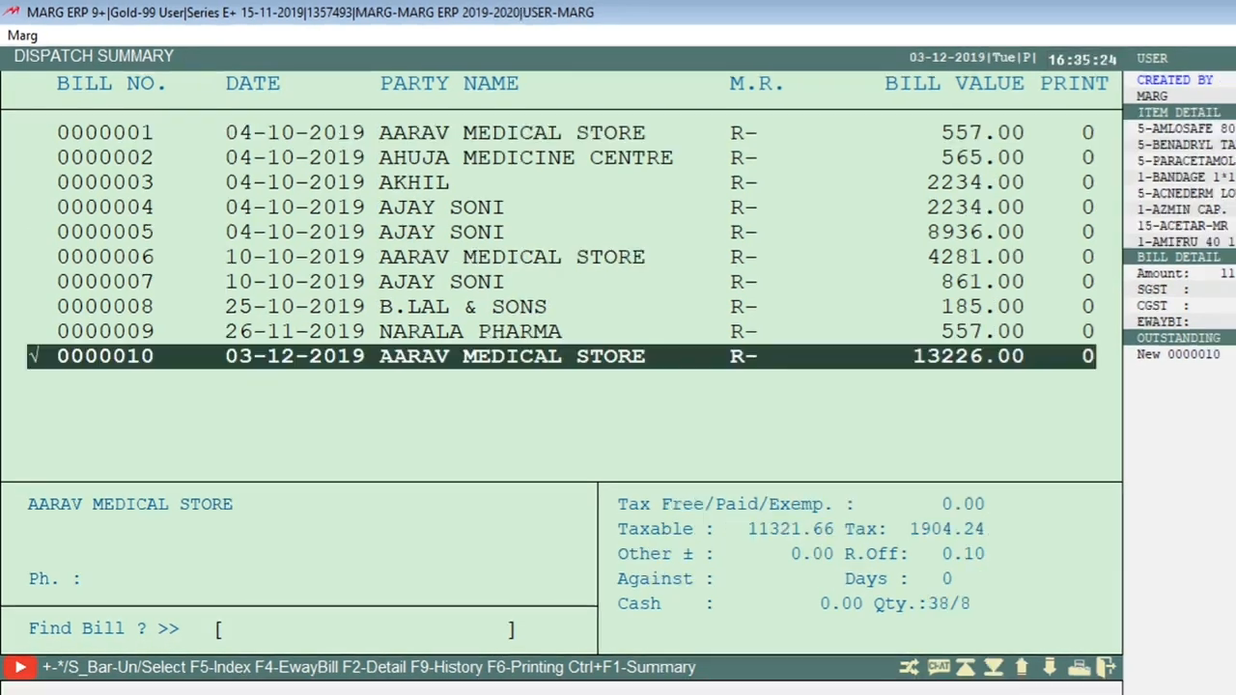
pyautogui.press('F6')
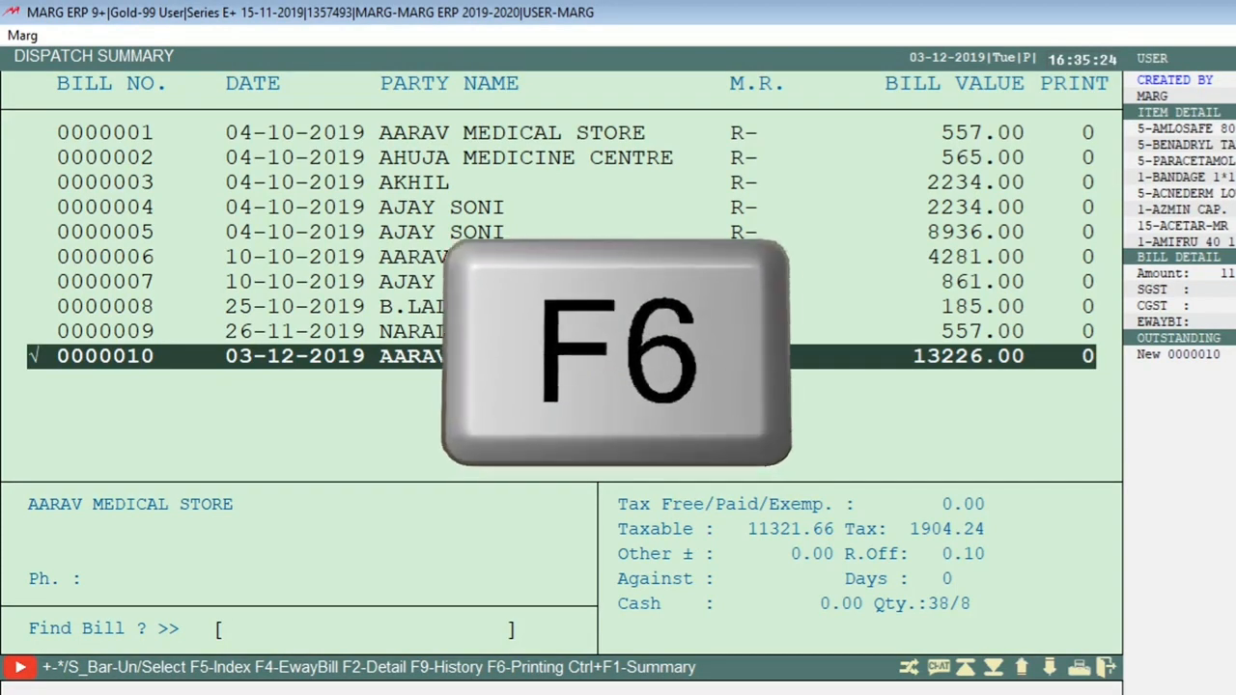
pyautogui.hotkey('alt', 'p')
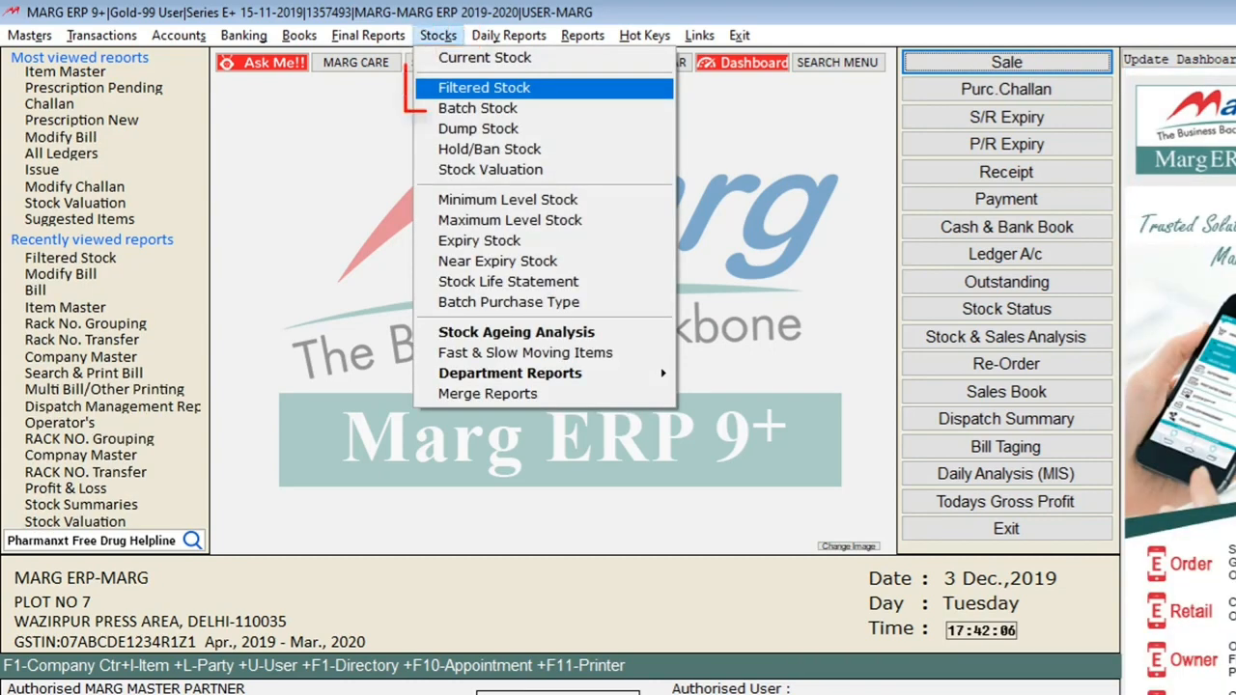
# Generate the Filtered Stock report with More Options set to Yes and export the rack RK0001 stock to Excel as STOCK_1.XLS
pyautogui.press('Return')
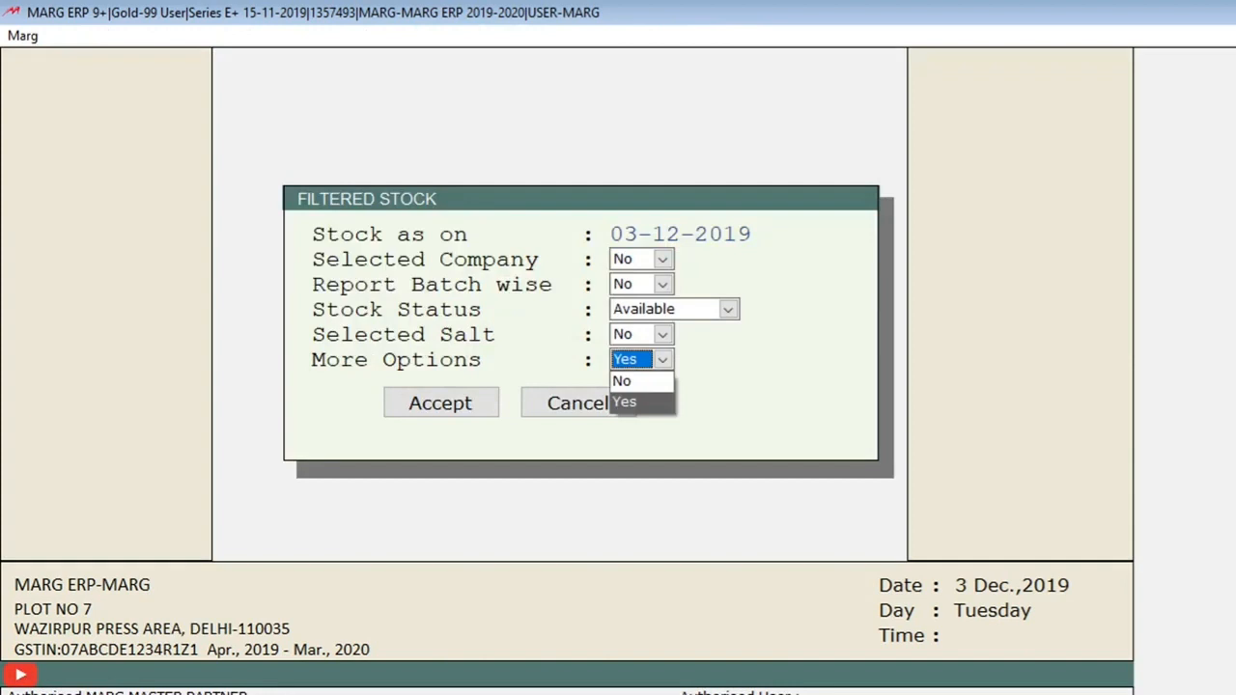
pyautogui.press('Return')
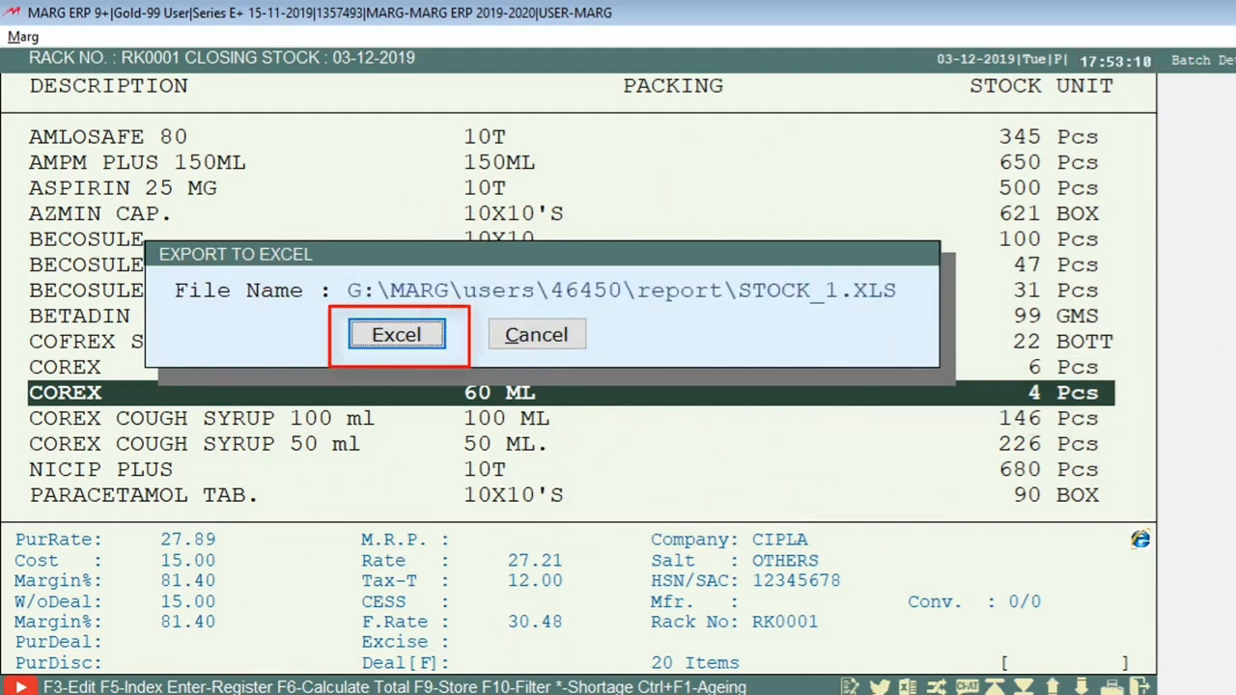
pyautogui.press('Return')
pyautogui.press('Return')
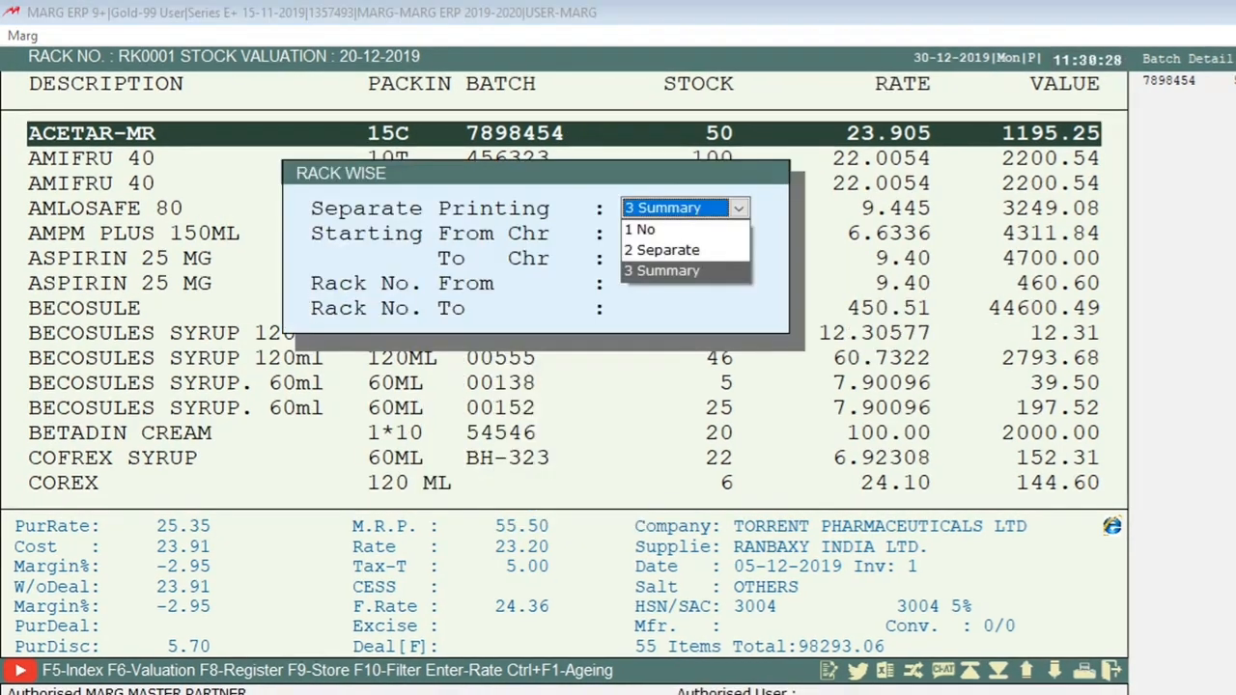
# Set Separate Printing to 2 Separate for the rack-wise stock valuation
pyautogui.press('Up')
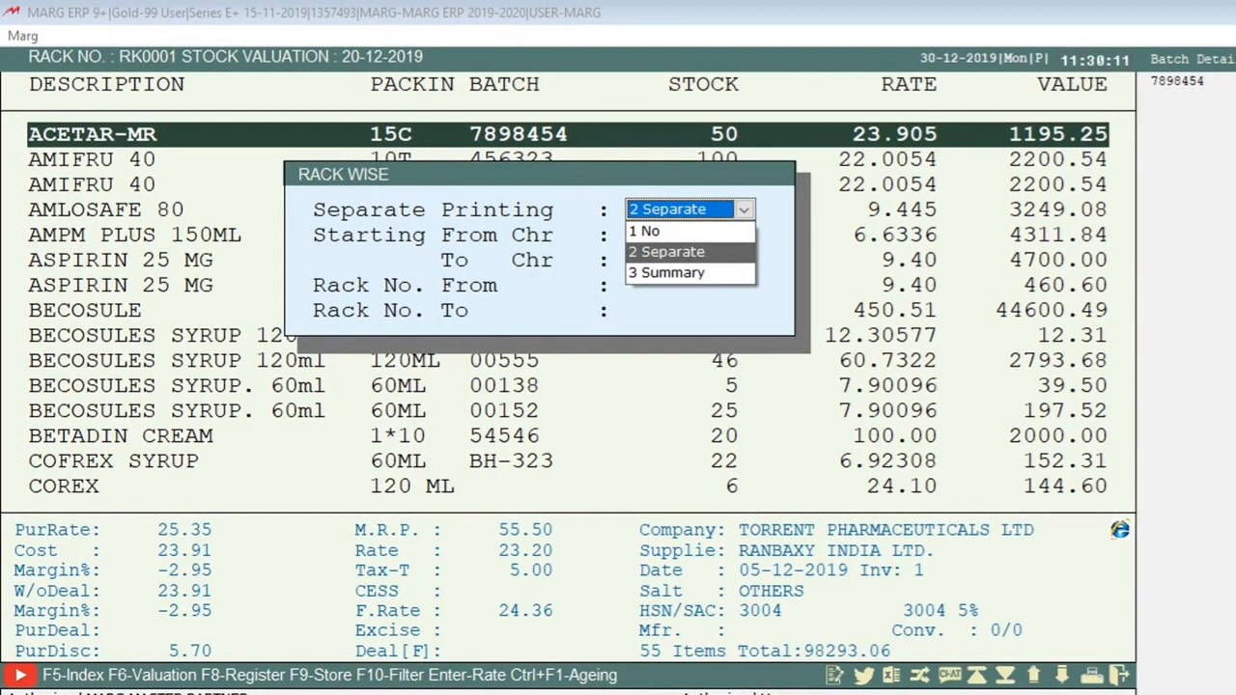